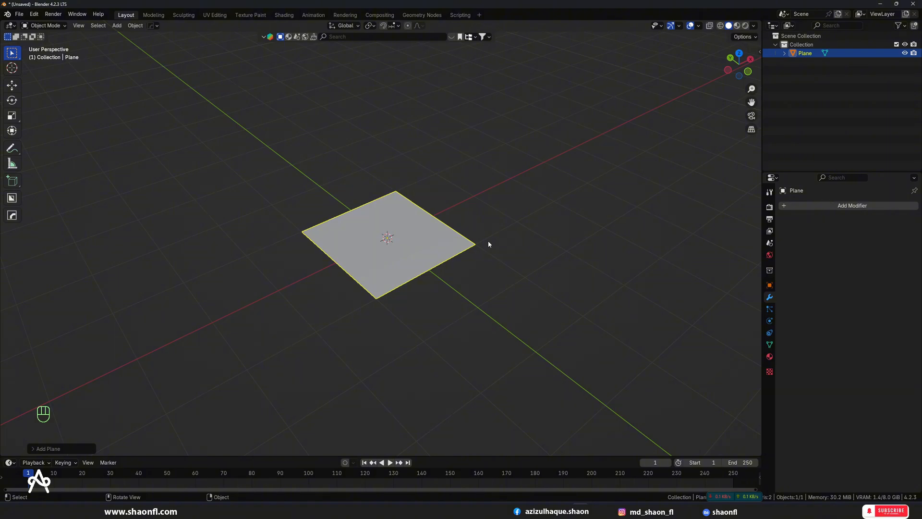
Step: Add a Solidify modifier to the plane
{"action": "scroll", "coordinate": [465, 226], "scroll_direction": "up", "scroll_amount": 4}
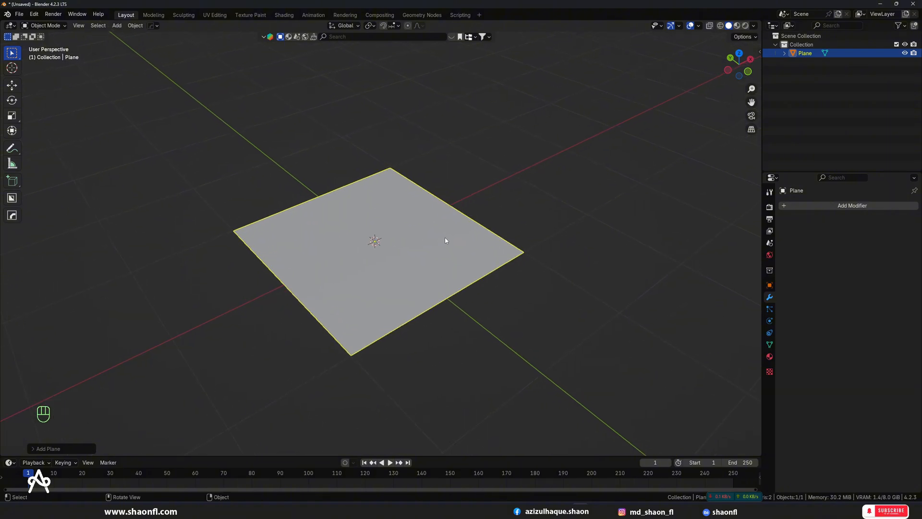
{"action": "left_click", "coordinate": [834, 205]}
{"action": "mouse_move", "coordinate": [835, 205]}
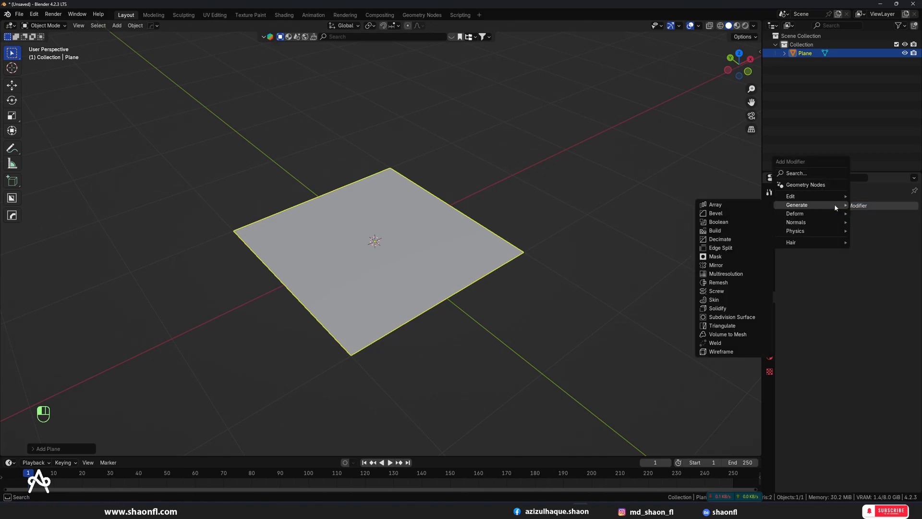
{"action": "left_click", "coordinate": [718, 308]}
{"action": "middle_click_drag", "start_coordinate": [447, 282], "coordinate": [490, 271]}
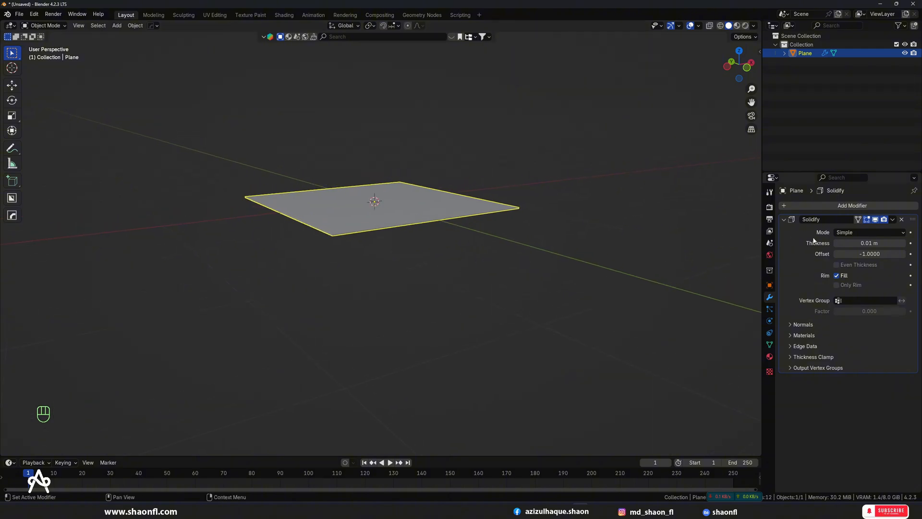
Step: Try the Solidify modifier's Complex mode and return it to Simple
{"action": "left_click", "coordinate": [865, 231]}
{"action": "left_click", "coordinate": [853, 250]}
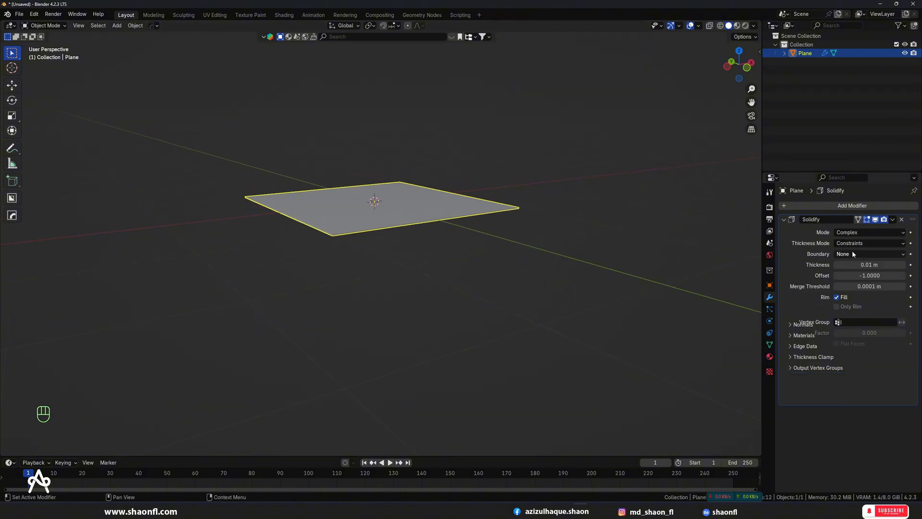
{"action": "left_click", "coordinate": [875, 230]}
{"action": "left_click", "coordinate": [868, 236]}
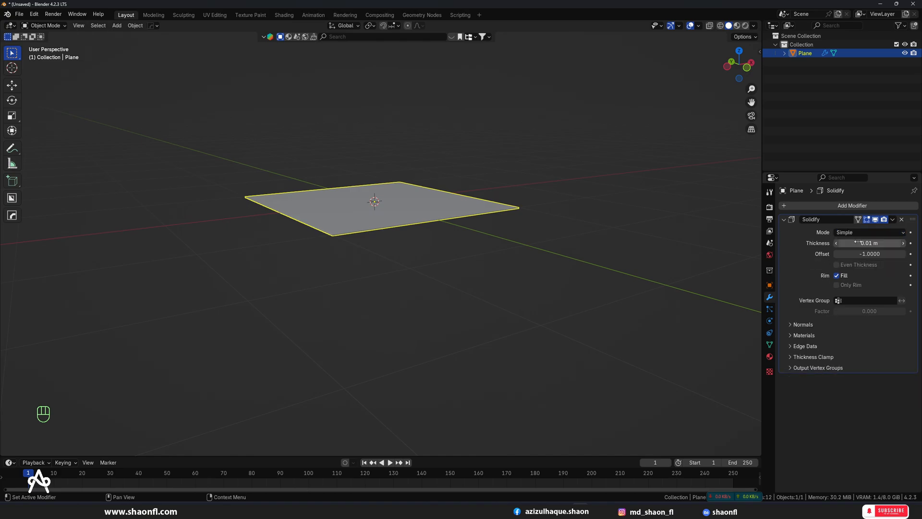
Step: Set the Solidify thickness to -0.65 m so the plane thickens upward
{"action": "middle_click_drag", "start_coordinate": [738, 228], "coordinate": [681, 243]}
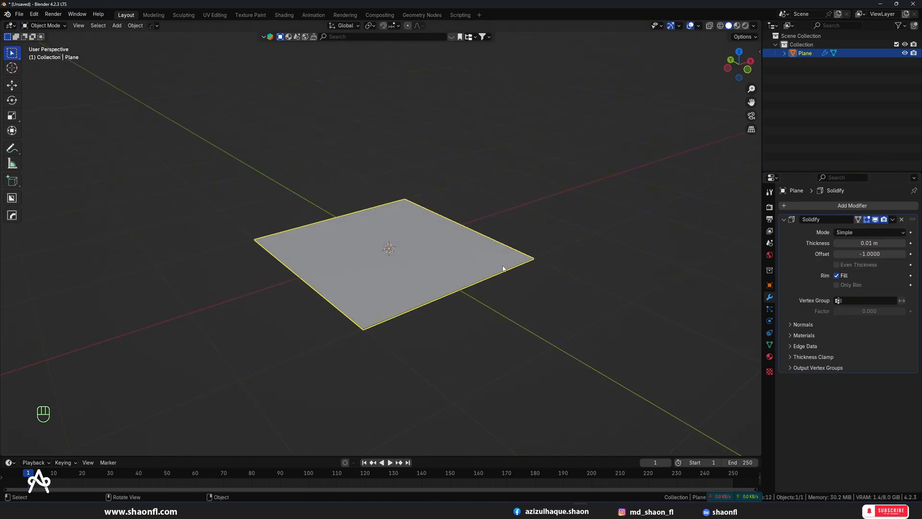
{"action": "scroll", "coordinate": [461, 282], "scroll_direction": "up", "scroll_amount": 2}
{"action": "mouse_move", "coordinate": [449, 308]}
{"action": "left_mouse_down", "text": "alt+shift"}
{"action": "mouse_move", "coordinate": [442, 294]}
{"action": "mouse_move", "coordinate": [450, 302]}
{"action": "left_mouse_up", "text": "alt+shift"}
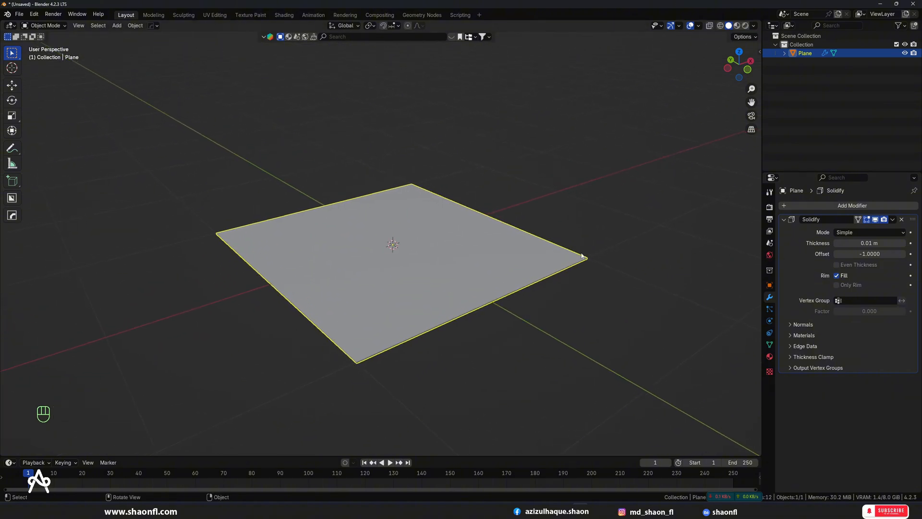
{"action": "left_click_drag", "start_coordinate": [870, 243], "coordinate": [791, 250]}
{"action": "left_click", "coordinate": [873, 253]}
{"action": "left_click", "coordinate": [797, 250]}
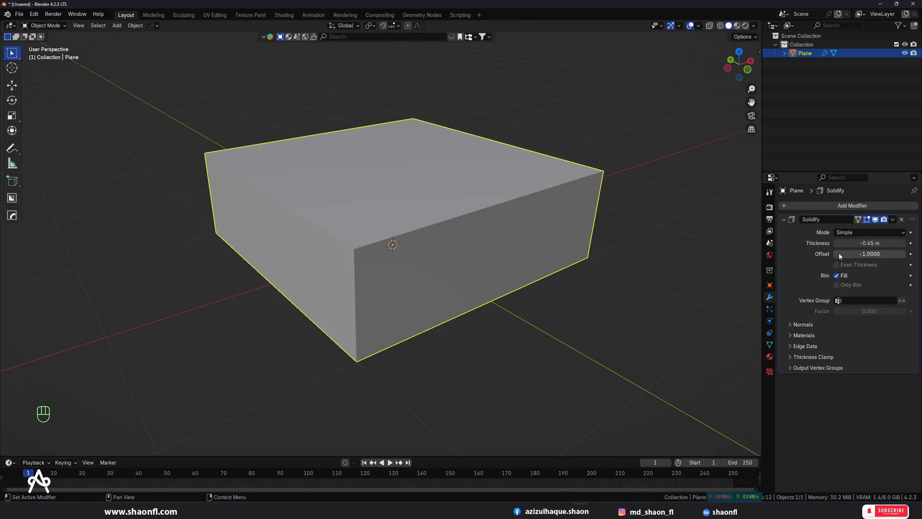
Step: Set the Solidify offset to 0 and the thickness to -0.04 m
{"action": "left_click", "coordinate": [874, 254]}
{"action": "key", "text": "Escape"}
{"action": "left_click", "coordinate": [875, 255]}
{"action": "type", "text": "0"}
{"action": "key", "text": "Return"}
{"action": "left_click_drag", "start_coordinate": [879, 244], "coordinate": [737, 256]}
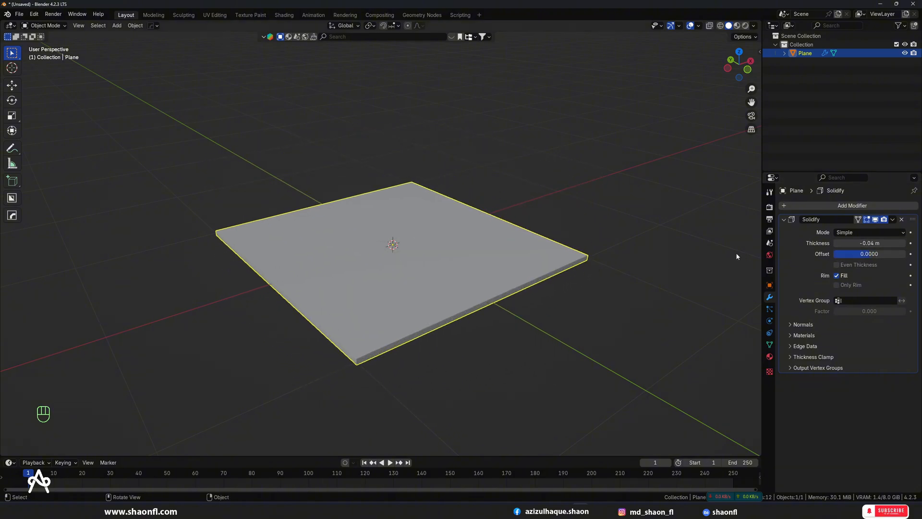
Step: Set the Solidify offset to 1 and the thickness to 0.03 m
{"action": "left_click", "coordinate": [870, 255]}
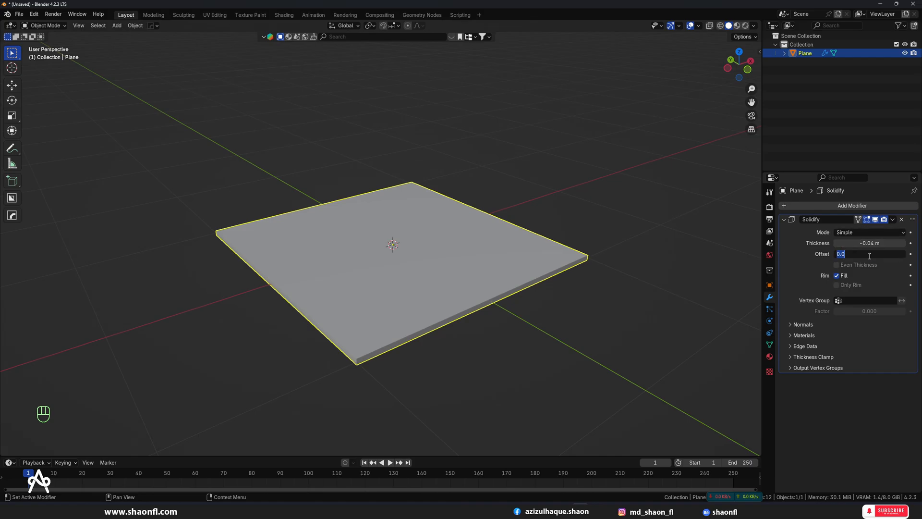
{"action": "type", "text": "1"}
{"action": "key", "text": "Return"}
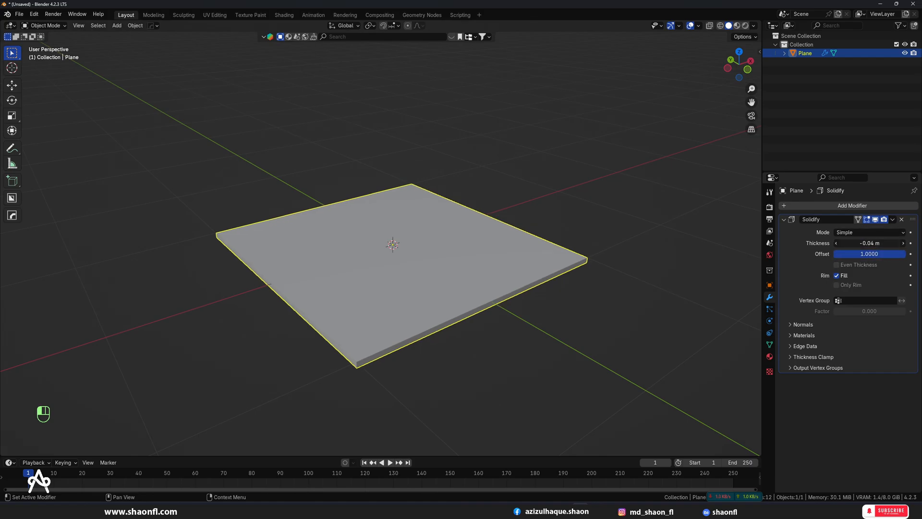
{"action": "left_click_drag", "start_coordinate": [861, 244], "coordinate": [859, 243]}
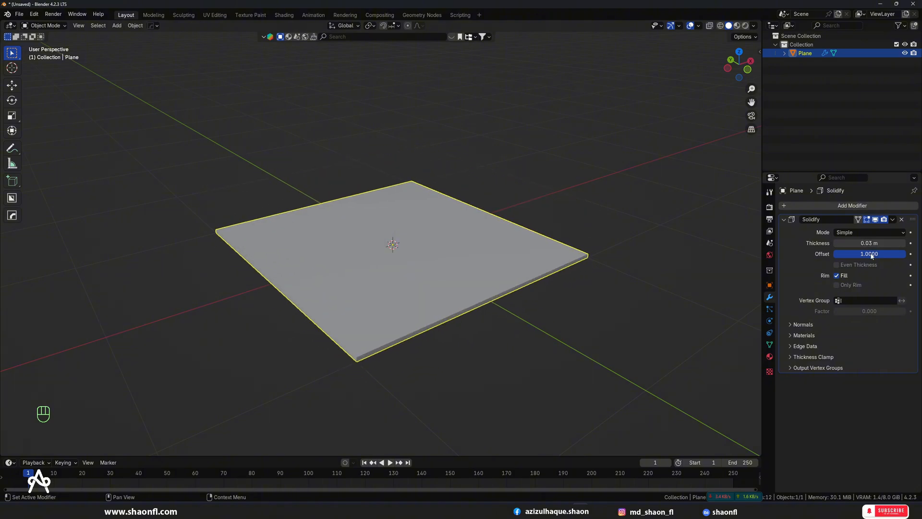
Step: Set the Solidify offset to -1 and the thickness to 0.47 m
{"action": "left_click", "coordinate": [870, 254]}
{"action": "type", "text": "-1"}
{"action": "key", "text": "Return"}
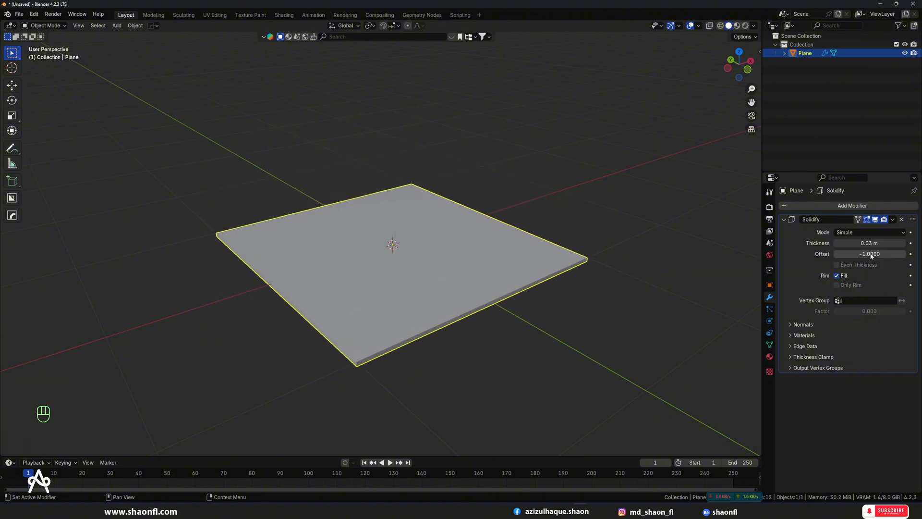
{"action": "left_click_drag", "start_coordinate": [870, 243], "coordinate": [899, 243]}
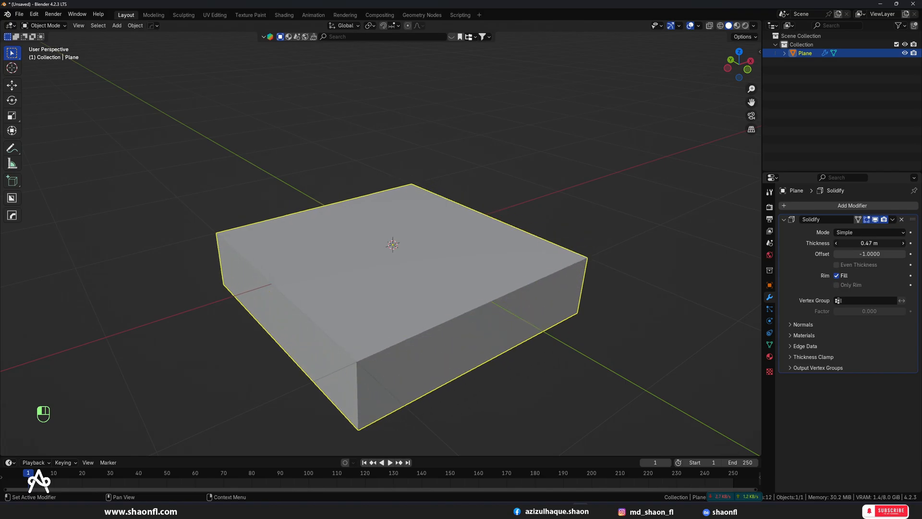
Step: In Edit Mode, extrude two adjacent edges of the plane upward to form two walls joined at a corner
{"action": "scroll", "coordinate": [505, 259], "scroll_direction": "down", "scroll_amount": 4}
{"action": "left_click_drag", "start_coordinate": [467, 253], "coordinate": [423, 242], "text": "alt"}
{"action": "key", "text": "Tab"}
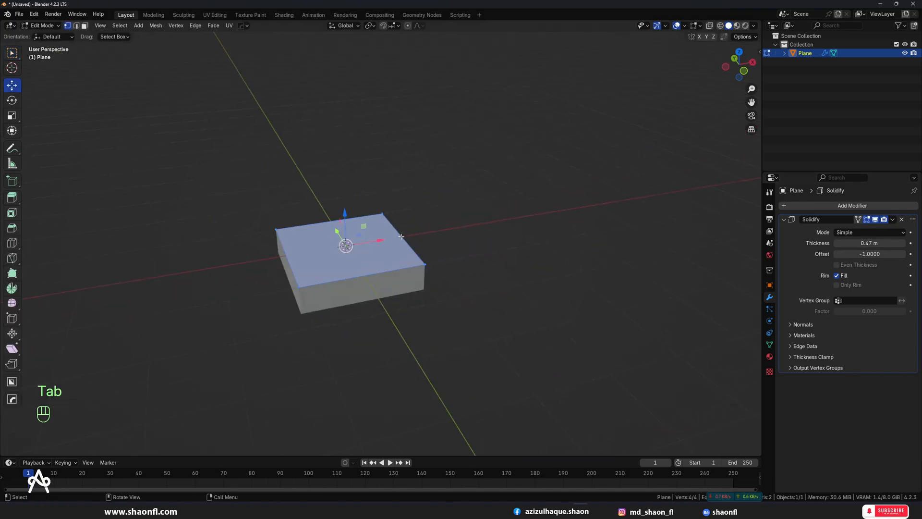
{"action": "left_click", "coordinate": [361, 204]}
{"action": "key", "text": "2"}
{"action": "left_click", "coordinate": [320, 215]}
{"action": "left_click", "coordinate": [416, 233], "text": "shift"}
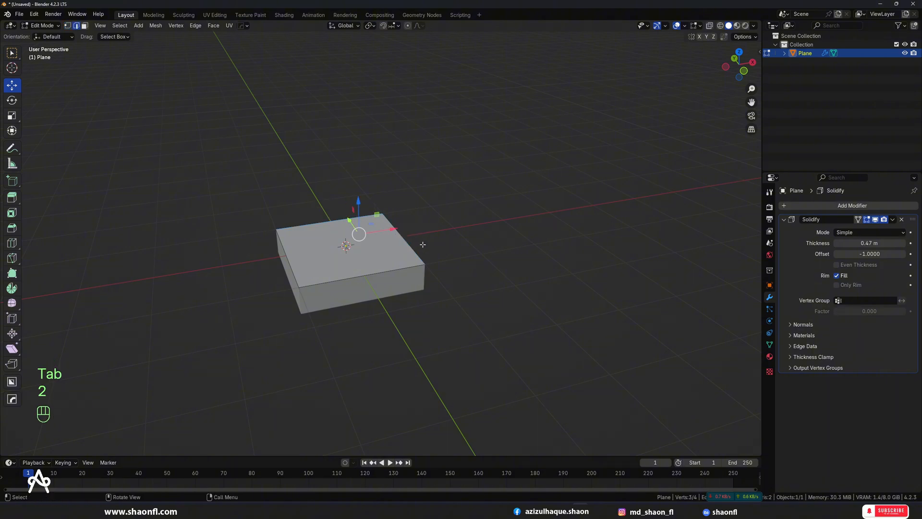
{"action": "key", "text": "e"}
{"action": "left_click", "coordinate": [412, 134]}
Step: Examine the wall and floor thickness of the corner shape from several angles, returning to Object Mode
{"action": "left_click_drag", "start_coordinate": [430, 217], "coordinate": [437, 239], "text": "alt"}
{"action": "scroll", "coordinate": [417, 218], "scroll_direction": "up", "scroll_amount": 3}
{"action": "left_click_drag", "start_coordinate": [437, 239], "coordinate": [514, 269], "text": "alt"}
{"action": "scroll", "coordinate": [461, 256], "scroll_direction": "down", "scroll_amount": 3}
{"action": "left_click_drag", "start_coordinate": [452, 273], "coordinate": [478, 278], "text": "alt+shift"}
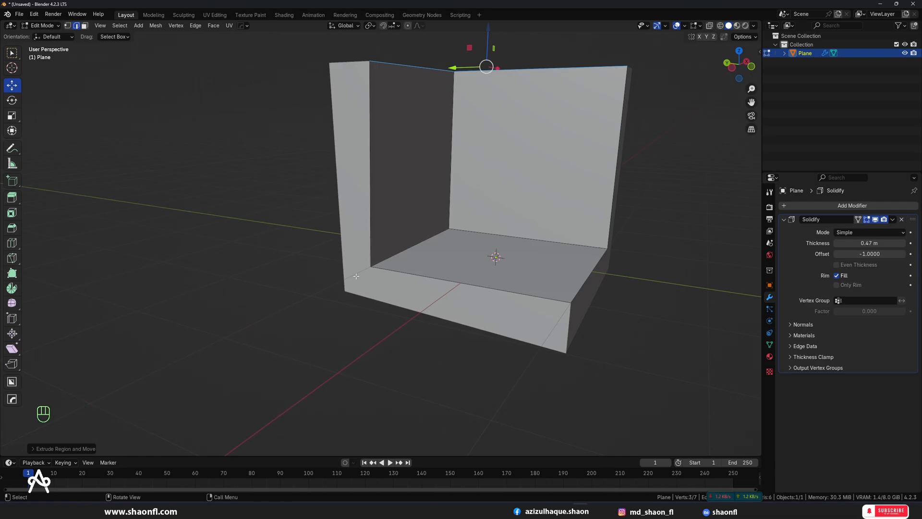
{"action": "left_click_drag", "start_coordinate": [356, 276], "coordinate": [390, 274], "text": "alt"}
{"action": "left_click_drag", "start_coordinate": [434, 233], "coordinate": [384, 333], "text": "alt+shift"}
{"action": "scroll", "coordinate": [440, 276], "scroll_direction": "down", "scroll_amount": 4}
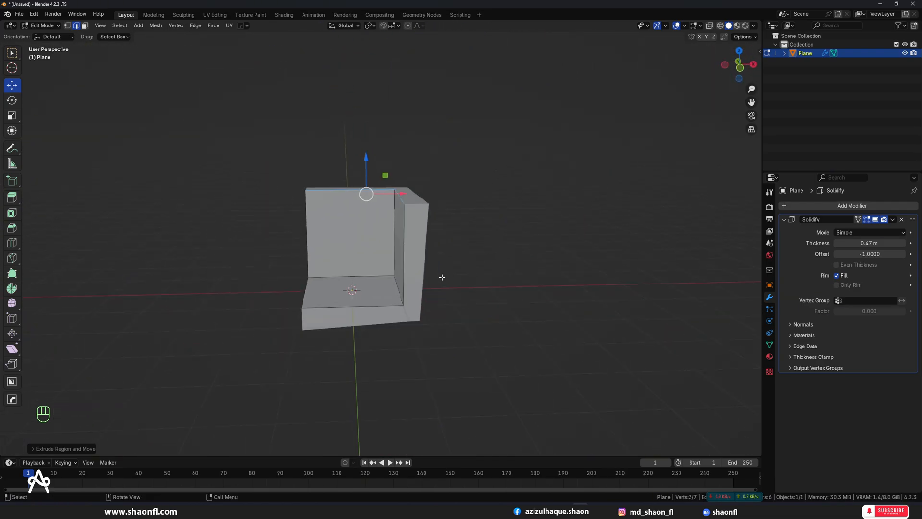
{"action": "key", "text": "Tab"}
{"action": "left_click_drag", "start_coordinate": [397, 264], "coordinate": [406, 226], "text": "alt"}
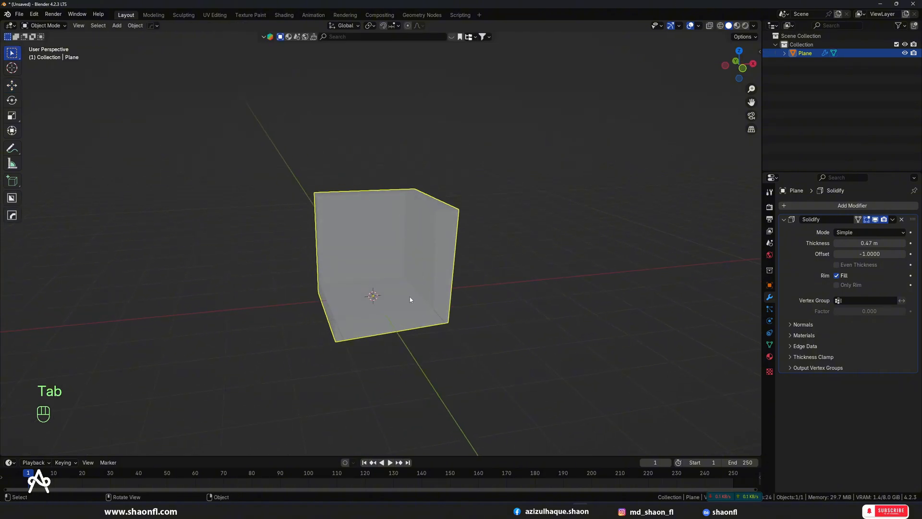
{"action": "scroll", "coordinate": [408, 300], "scroll_direction": "up", "scroll_amount": 3}
{"action": "scroll", "coordinate": [412, 302], "scroll_direction": "down", "scroll_amount": 3}
{"action": "left_click_drag", "start_coordinate": [411, 303], "coordinate": [453, 304], "text": "alt"}
{"action": "scroll", "coordinate": [457, 303], "scroll_direction": "up", "scroll_amount": 2}
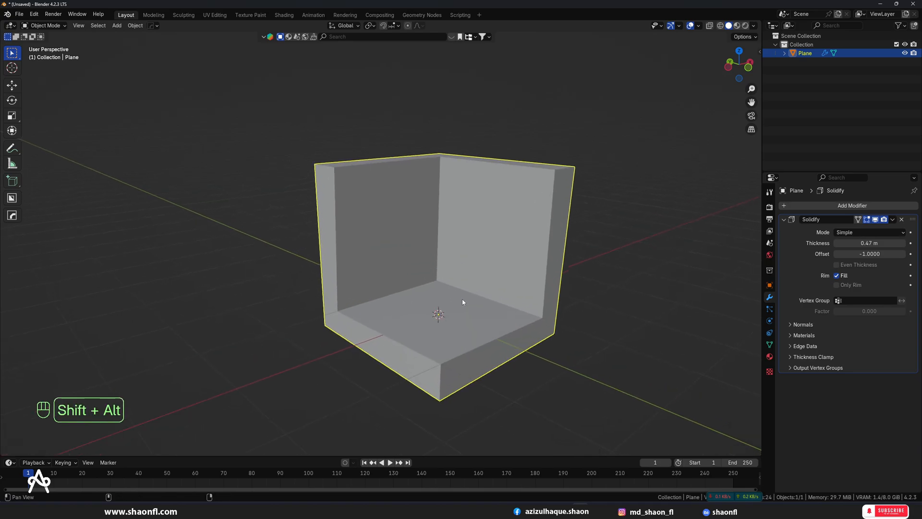
Step: Enable Even Thickness in the Solidify modifier and deselect the object
{"action": "left_click", "coordinate": [837, 266]}
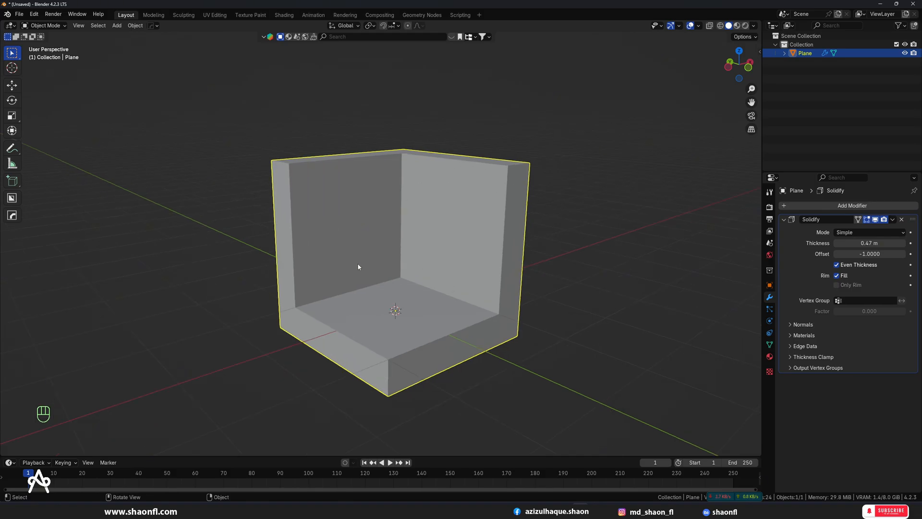
{"action": "left_click", "coordinate": [615, 210]}
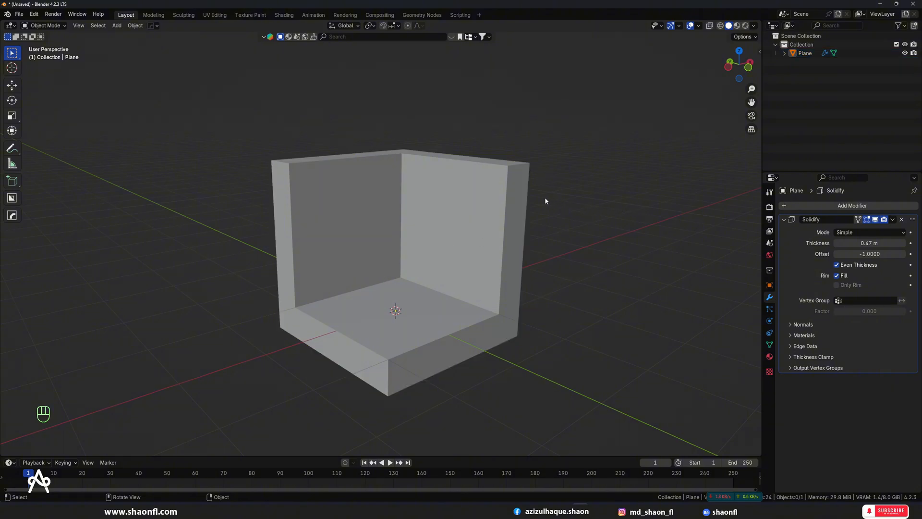
Step: Turn the Solidify rim Fill off, inspect the open edges of the shape, and turn Fill back on
{"action": "left_click", "coordinate": [840, 278]}
{"action": "middle_click_drag", "start_coordinate": [697, 279], "coordinate": [420, 195], "text": "alt"}
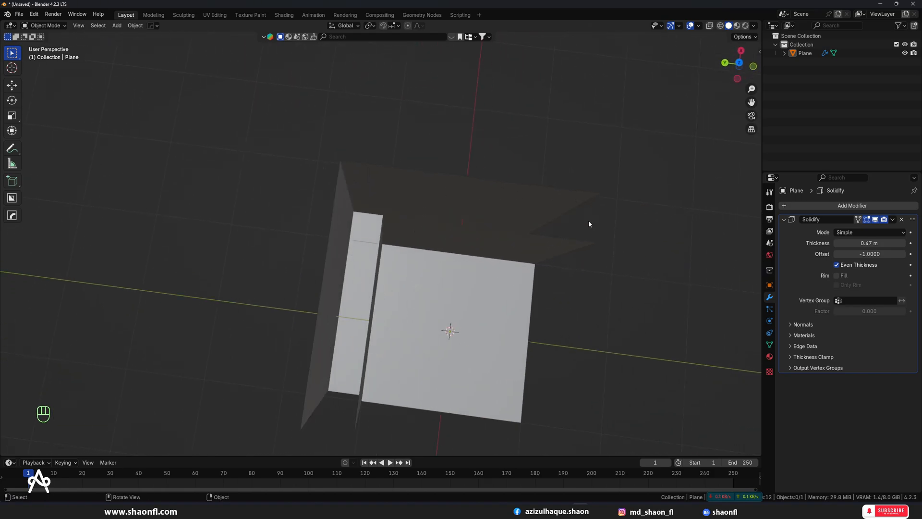
{"action": "middle_click_drag", "start_coordinate": [293, 208], "coordinate": [744, 290], "text": "alt"}
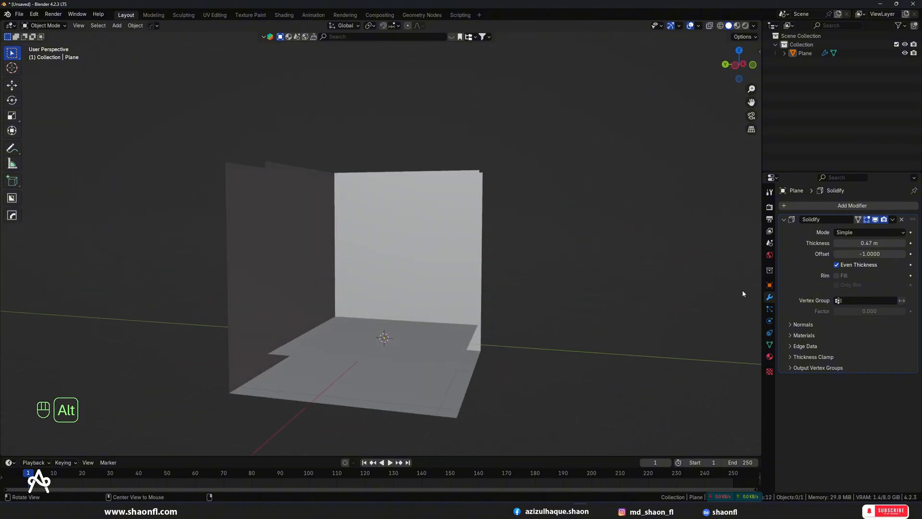
{"action": "left_click", "coordinate": [840, 277]}
{"action": "middle_click_drag", "start_coordinate": [480, 260], "coordinate": [517, 257], "text": "shift"}
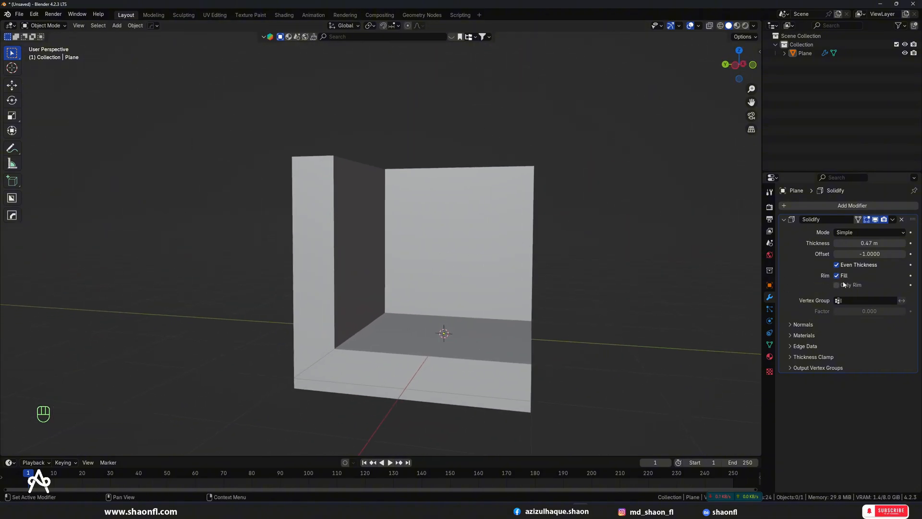
Step: Turn on Only Rim, inspect the shape from the front and back, and turn Only Rim off again
{"action": "left_click", "coordinate": [845, 287]}
{"action": "middle_click_drag", "start_coordinate": [616, 294], "coordinate": [535, 259], "text": "alt"}
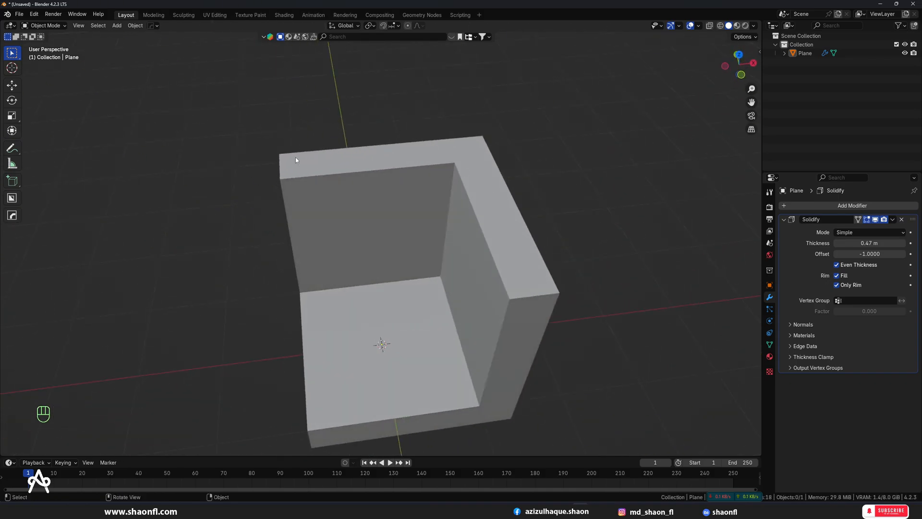
{"action": "middle_click_drag", "start_coordinate": [349, 251], "coordinate": [422, 256], "text": "alt"}
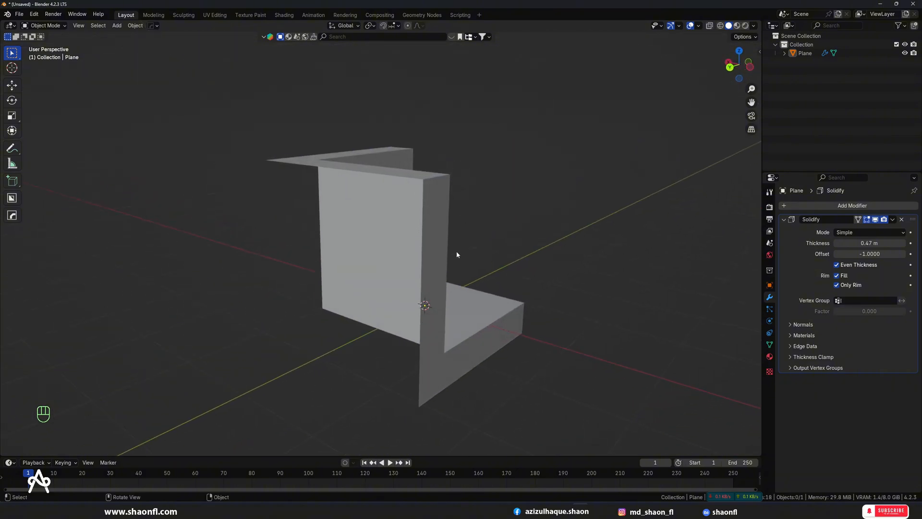
{"action": "left_click", "coordinate": [837, 285]}
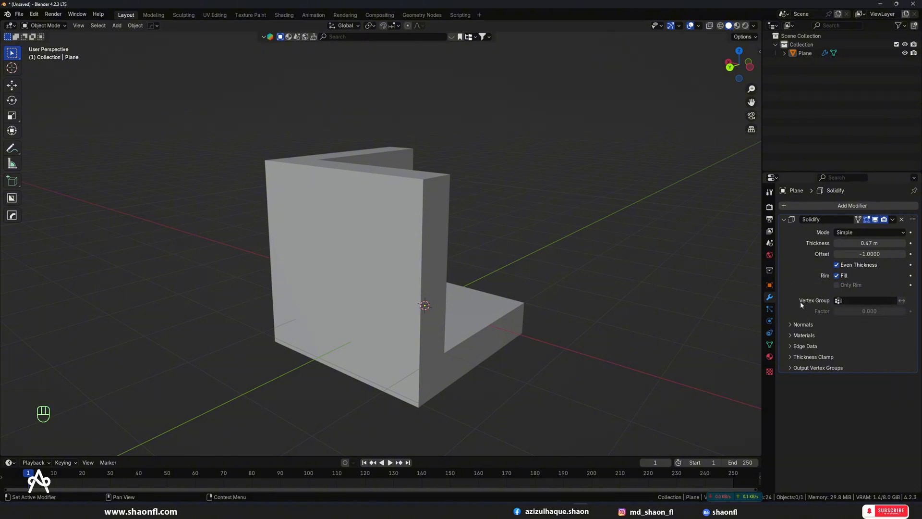
Step: Expand the Solidify modifier's Materials settings and select the corner-shaped object
{"action": "left_click", "coordinate": [802, 337]}
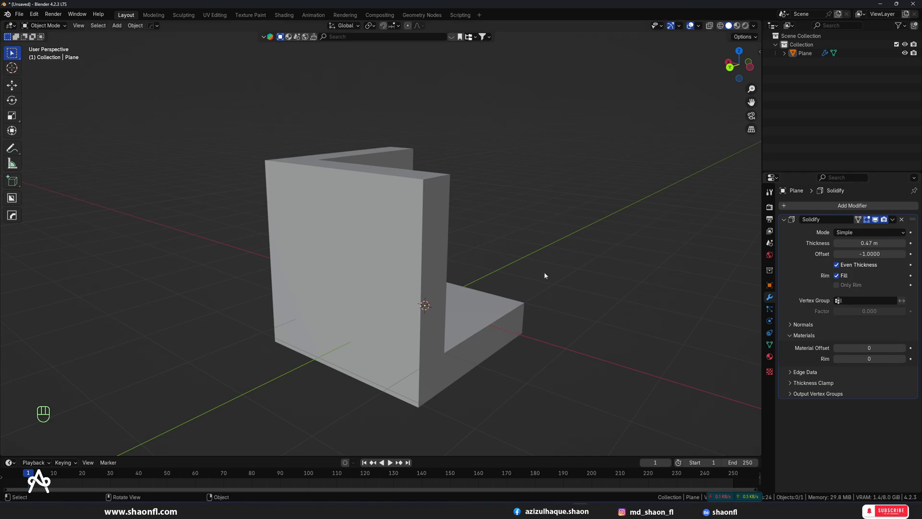
{"action": "left_click_drag", "start_coordinate": [544, 272], "coordinate": [418, 290]}
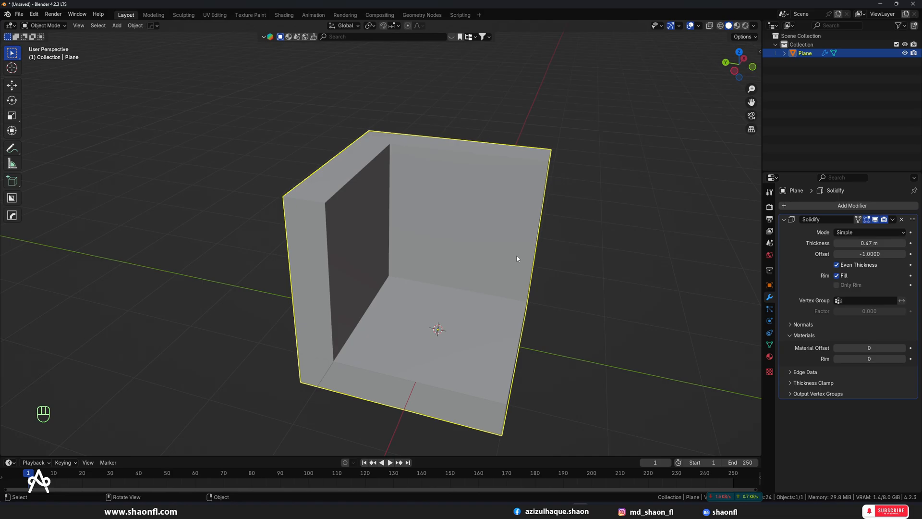
{"action": "scroll", "coordinate": [577, 261], "scroll_direction": "down", "scroll_amount": 2}
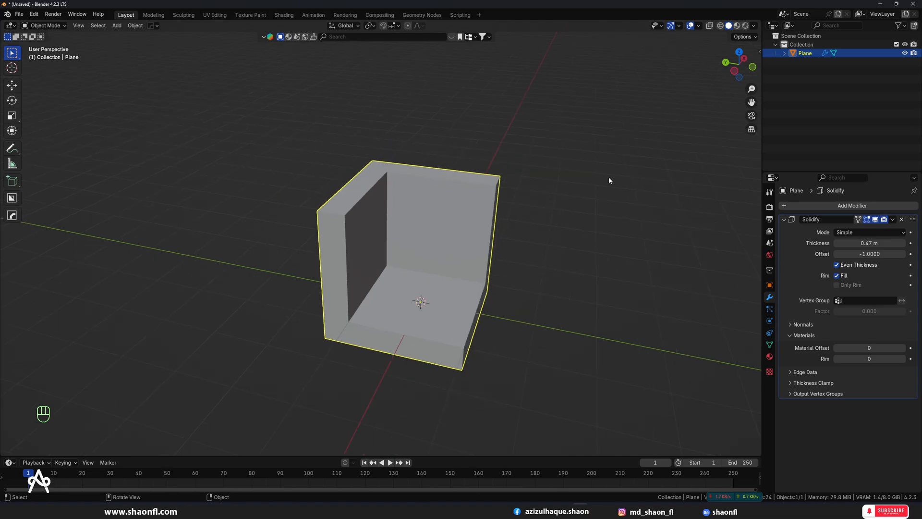
Step: Delete the solidified corner object and add a new plane in its place
{"action": "scroll", "coordinate": [609, 180], "scroll_direction": "down", "scroll_amount": 1}
{"action": "scroll", "coordinate": [604, 187], "scroll_direction": "up", "scroll_amount": 1}
{"action": "key", "text": "shift+a"}
{"action": "mouse_move", "coordinate": [555, 205]}
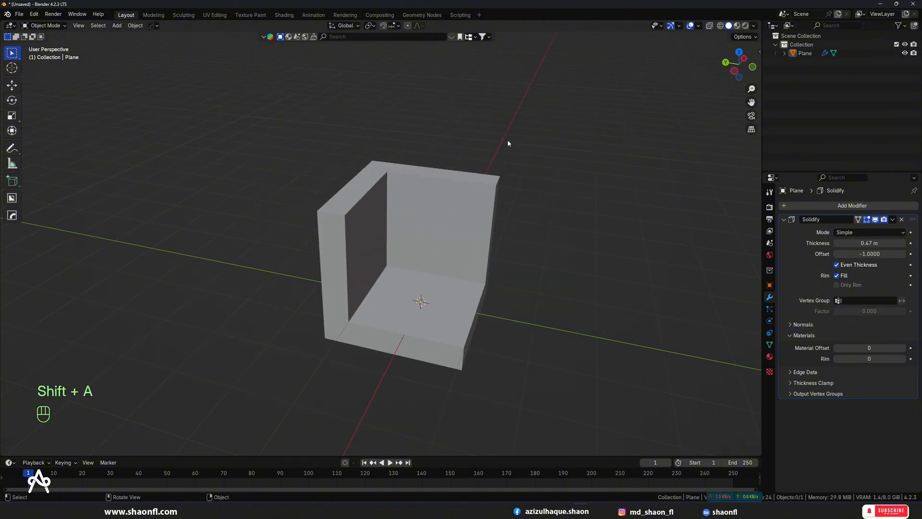
{"action": "key", "text": "x"}
{"action": "left_click", "coordinate": [453, 212]}
{"action": "key", "text": "shift+a"}
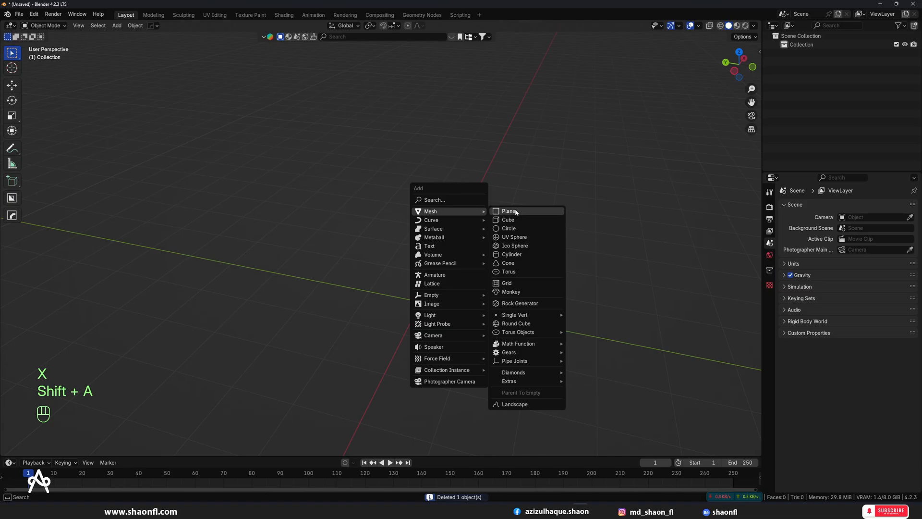
{"action": "left_click", "coordinate": [513, 208]}
Step: Extrude one edge of the plane upward, extrude it again along the global X axis into a step shape, and return to Object Mode
{"action": "key", "text": "Tab"}
{"action": "left_click", "coordinate": [491, 247]}
{"action": "left_click", "coordinate": [457, 273]}
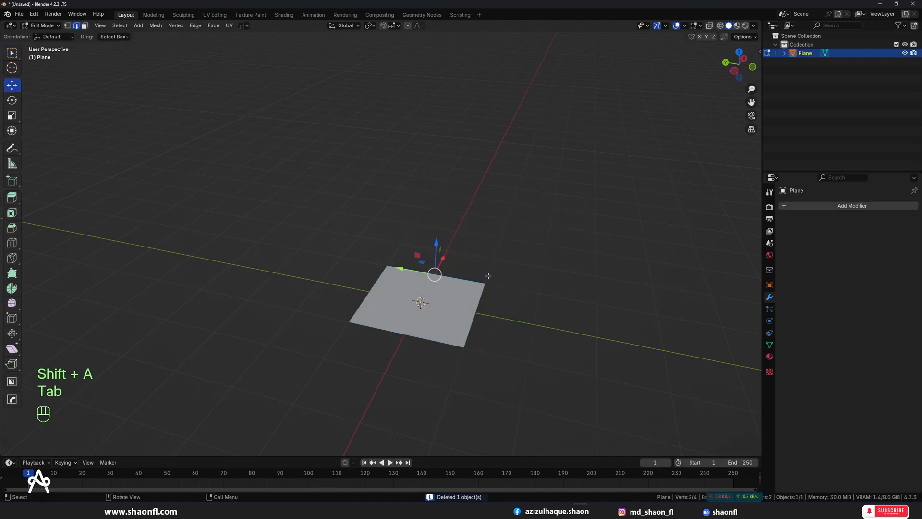
{"action": "key", "text": "e"}
{"action": "left_click", "coordinate": [469, 202]}
{"action": "key", "text": "e"}
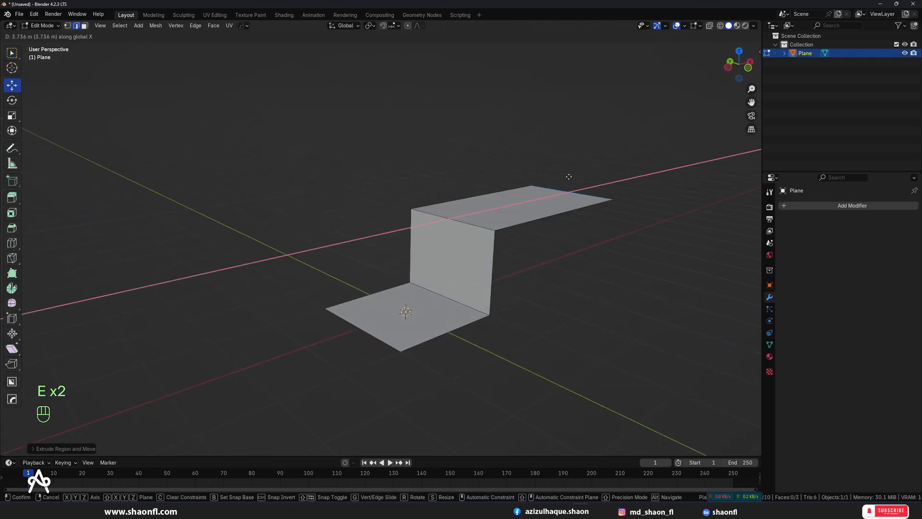
{"action": "left_click", "coordinate": [534, 218]}
{"action": "key", "text": "Tab"}
Step: Add a Solidify modifier to the step-shaped plane, set its thickness to -1.24 m, and inspect the uneven corners
{"action": "middle_click_drag", "start_coordinate": [534, 217], "coordinate": [557, 216]}
{"action": "left_click", "coordinate": [813, 206]}
{"action": "mouse_move", "coordinate": [813, 203]}
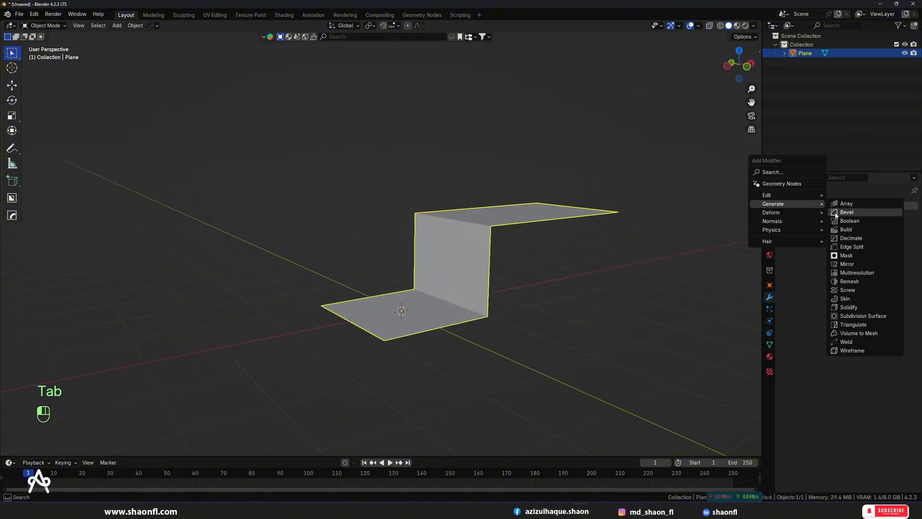
{"action": "left_click", "coordinate": [849, 307]}
{"action": "left_click_drag", "start_coordinate": [870, 243], "coordinate": [817, 243]}
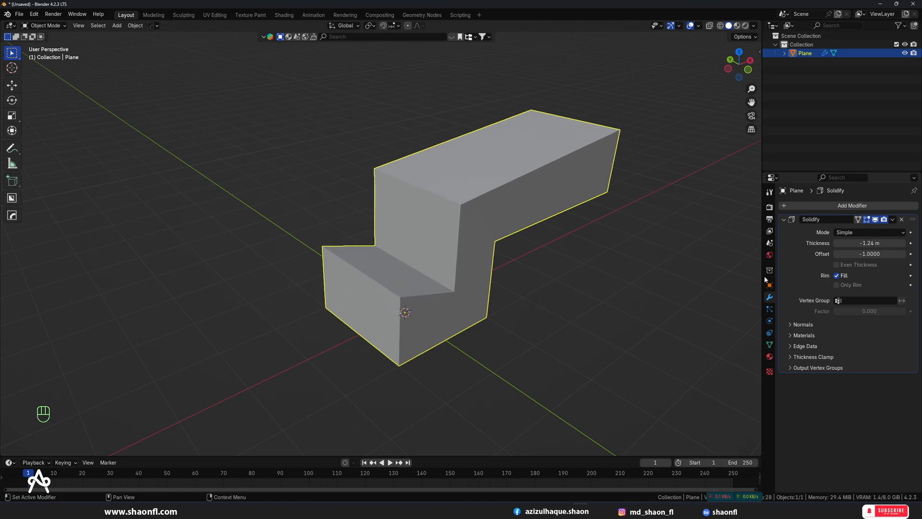
{"action": "middle_click_drag", "start_coordinate": [409, 270], "coordinate": [394, 253]}
{"action": "middle_click_drag", "start_coordinate": [415, 288], "coordinate": [468, 300]}
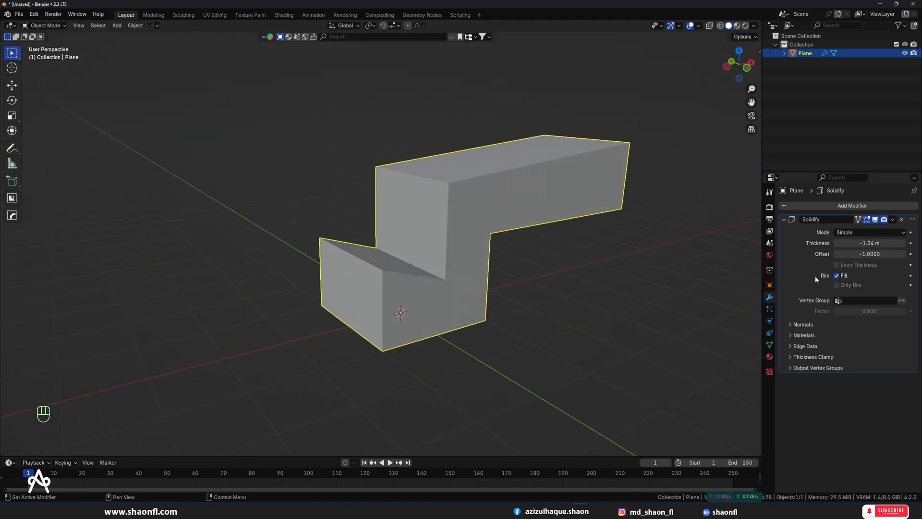
Step: Turn on Even Thickness in the Solidify modifier and set the thickness to -0.389 m
{"action": "left_click", "coordinate": [838, 265]}
{"action": "left_click_drag", "start_coordinate": [628, 272], "coordinate": [633, 284], "text": "alt"}
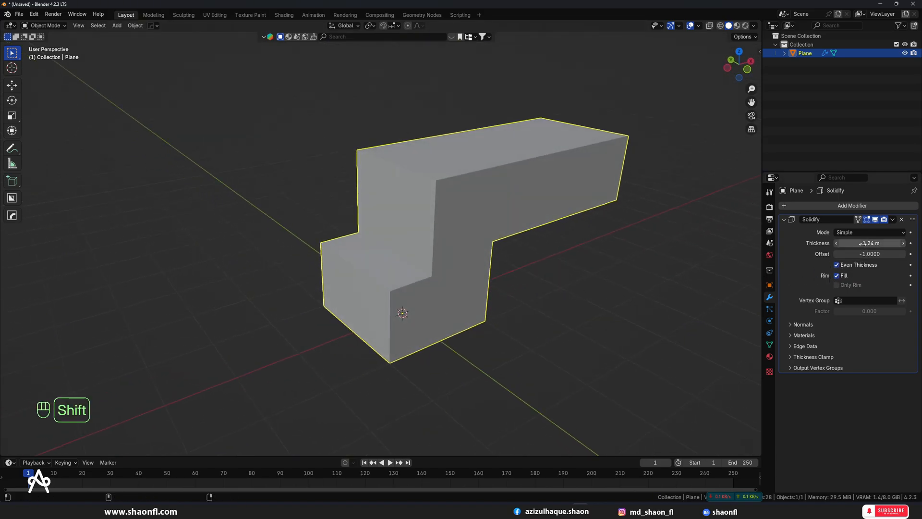
{"action": "left_click_drag", "start_coordinate": [870, 243], "coordinate": [895, 243], "text": "shift"}
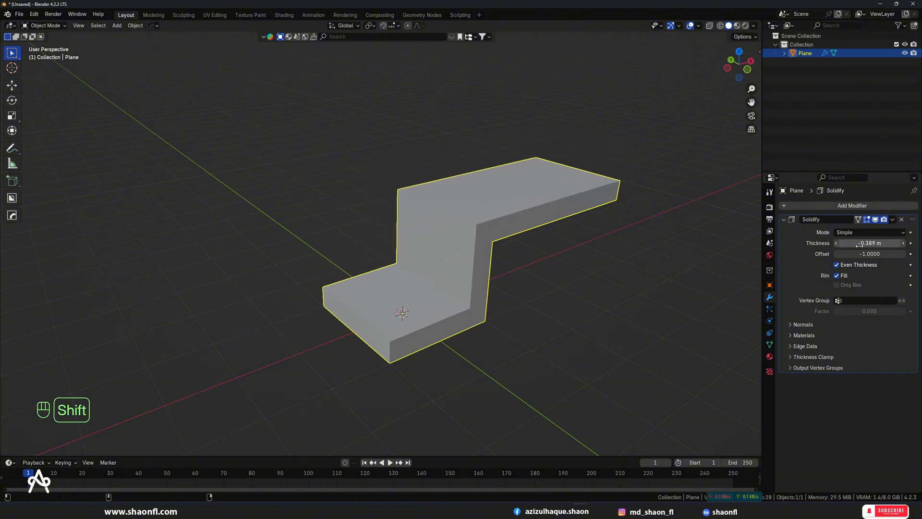
{"action": "scroll", "coordinate": [463, 292], "scroll_direction": "down", "scroll_amount": 5}
{"action": "left_click_drag", "start_coordinate": [464, 294], "coordinate": [581, 293], "text": "alt"}
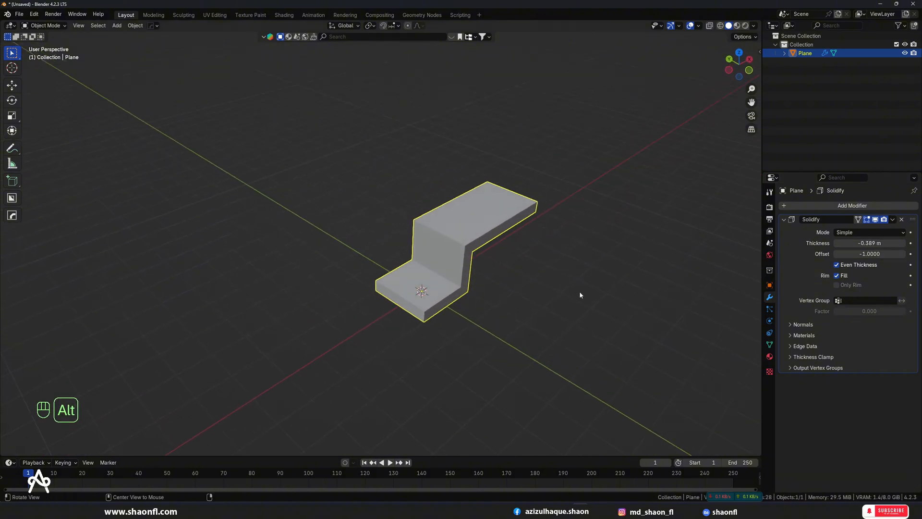
Step: Turn the Solidify rim Fill off and back on, and try the Only Rim option on the step shape
{"action": "left_click", "coordinate": [837, 274]}
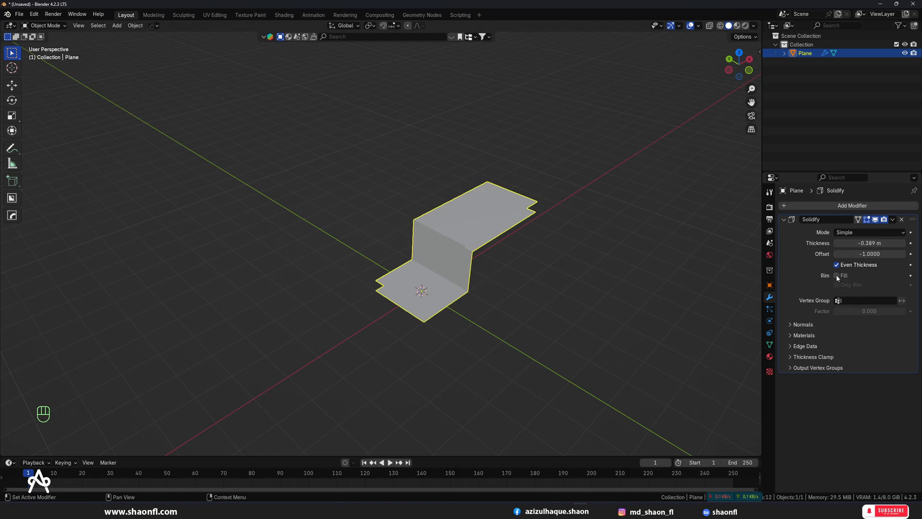
{"action": "left_click", "coordinate": [837, 275]}
{"action": "left_click", "coordinate": [837, 285]}
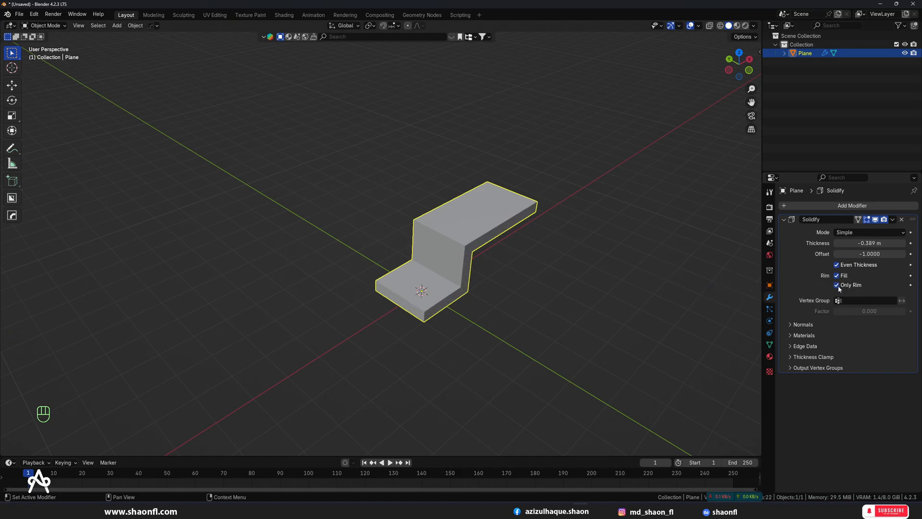
{"action": "left_click_drag", "start_coordinate": [500, 250], "coordinate": [439, 270], "text": "alt"}
{"action": "scroll", "coordinate": [474, 276], "scroll_direction": "up", "scroll_amount": 4}
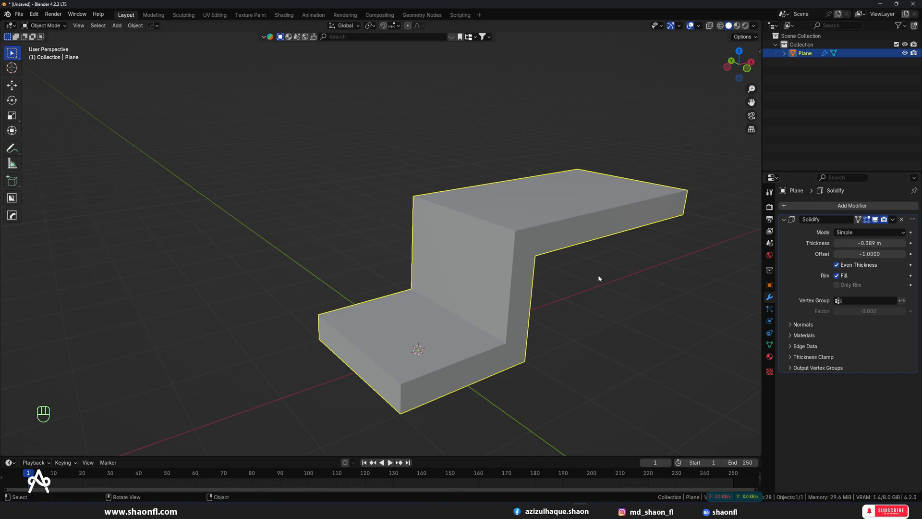
Step: Collapse the Solidify settings and add a Bevel modifier to the step-shaped object
{"action": "left_click_drag", "start_coordinate": [535, 250], "coordinate": [501, 276], "text": "alt"}
{"action": "left_click", "coordinate": [785, 219]}
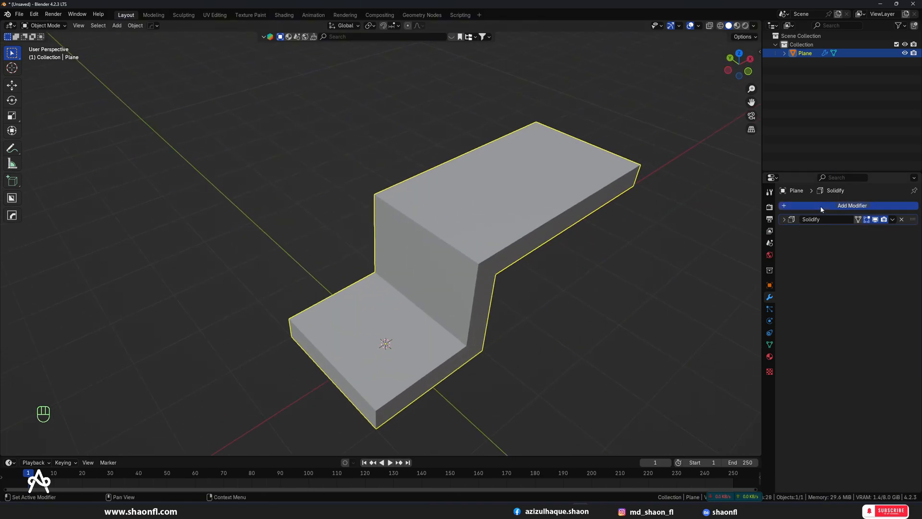
{"action": "left_click", "coordinate": [821, 206]}
{"action": "mouse_move", "coordinate": [814, 207]}
{"action": "left_click", "coordinate": [865, 215]}
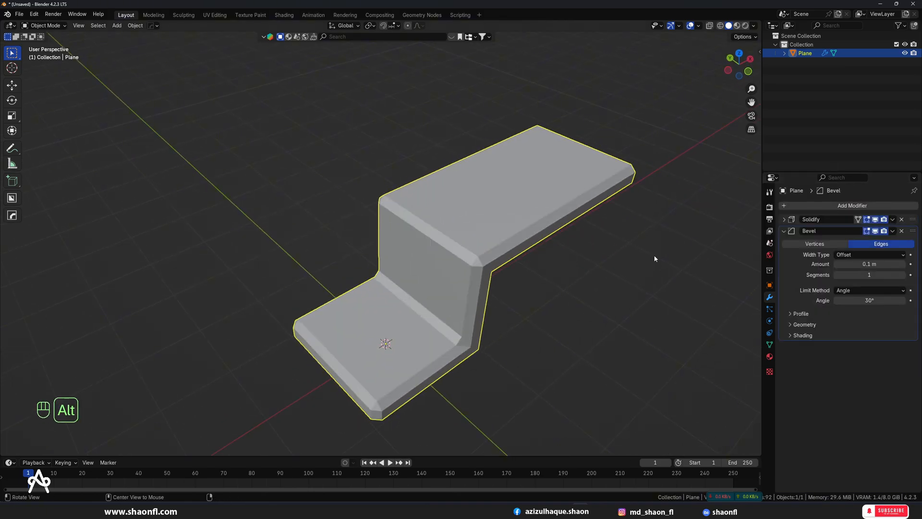
Step: Set the Bevel amount to 0.062 m with 5 segments, inspect the rounded edges, and collapse the Bevel settings
{"action": "left_click_drag", "start_coordinate": [654, 259], "coordinate": [650, 238], "text": "alt"}
{"action": "left_click_drag", "start_coordinate": [870, 263], "coordinate": [848, 264], "text": "shift"}
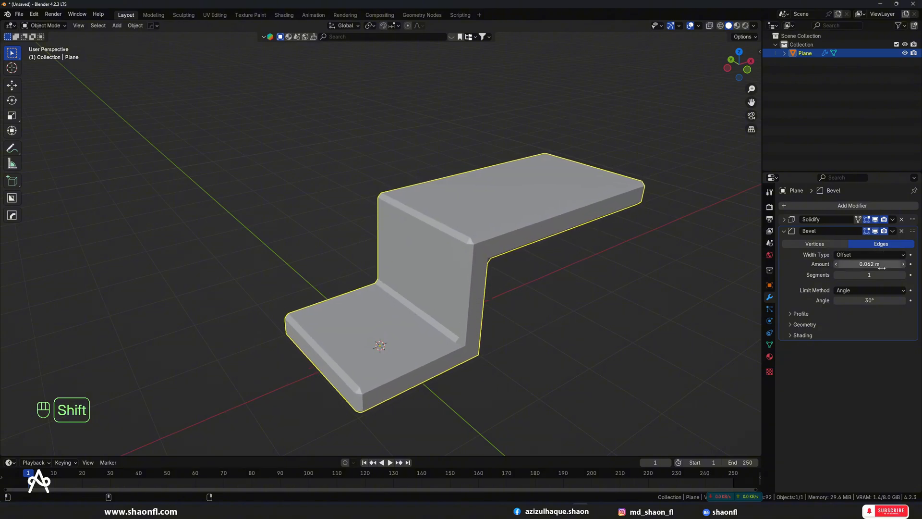
{"action": "left_click", "coordinate": [904, 275]}
{"action": "left_click", "coordinate": [903, 274]}
{"action": "left_click", "coordinate": [903, 275]}
{"action": "left_click", "coordinate": [905, 275]}
{"action": "scroll", "coordinate": [523, 320], "scroll_direction": "down", "scroll_amount": 4}
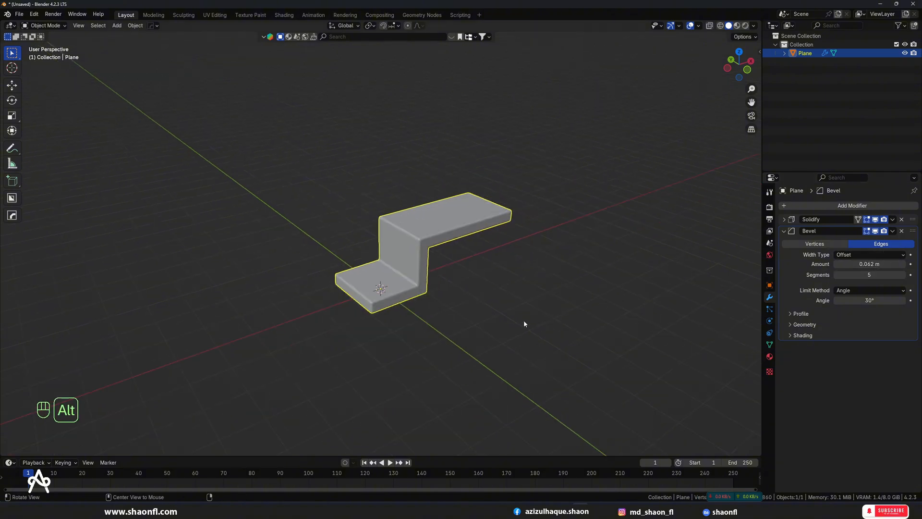
{"action": "left_click_drag", "start_coordinate": [485, 298], "coordinate": [457, 269], "text": "alt"}
{"action": "scroll", "coordinate": [457, 269], "scroll_direction": "up", "scroll_amount": 5}
{"action": "left_click_drag", "start_coordinate": [543, 262], "coordinate": [543, 308], "text": "alt"}
{"action": "scroll", "coordinate": [538, 264], "scroll_direction": "down", "scroll_amount": 4}
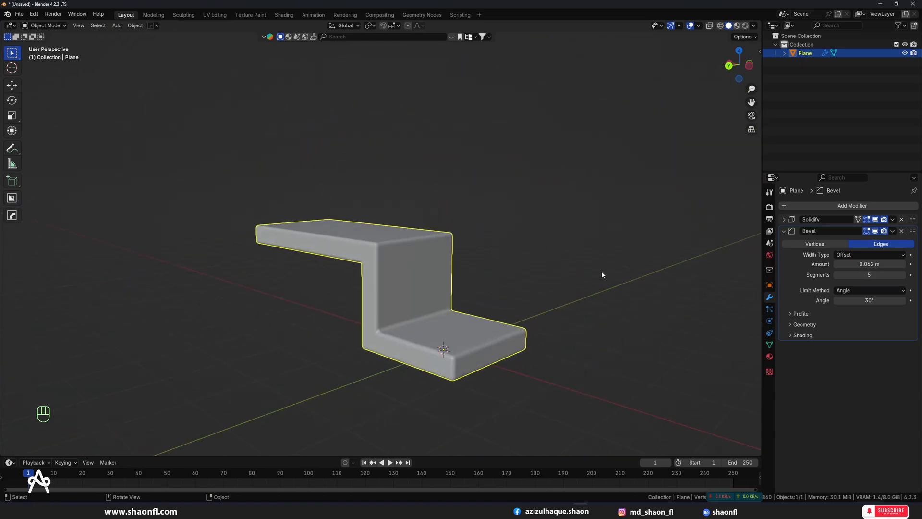
{"action": "left_click", "coordinate": [784, 231]}
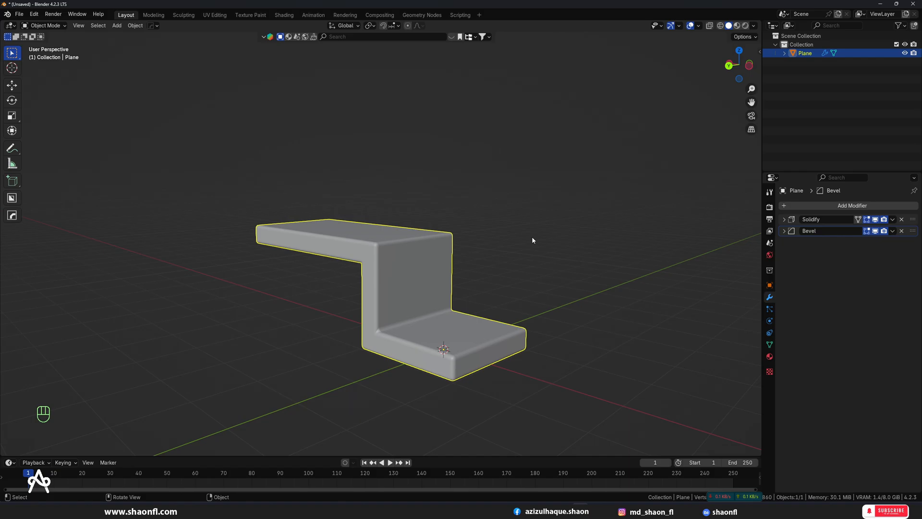
Step: Move the Bevel modifier above Solidify in the modifier stack and inspect the effect on the shape's corners
{"action": "scroll", "coordinate": [469, 251], "scroll_direction": "up", "scroll_amount": 3}
{"action": "middle_click_drag", "start_coordinate": [484, 253], "coordinate": [466, 192]}
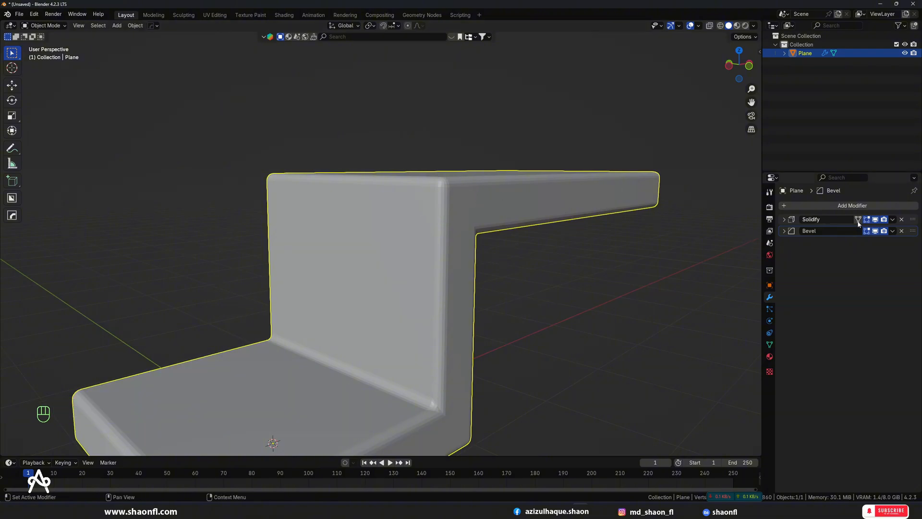
{"action": "left_click_drag", "start_coordinate": [913, 230], "coordinate": [913, 220]}
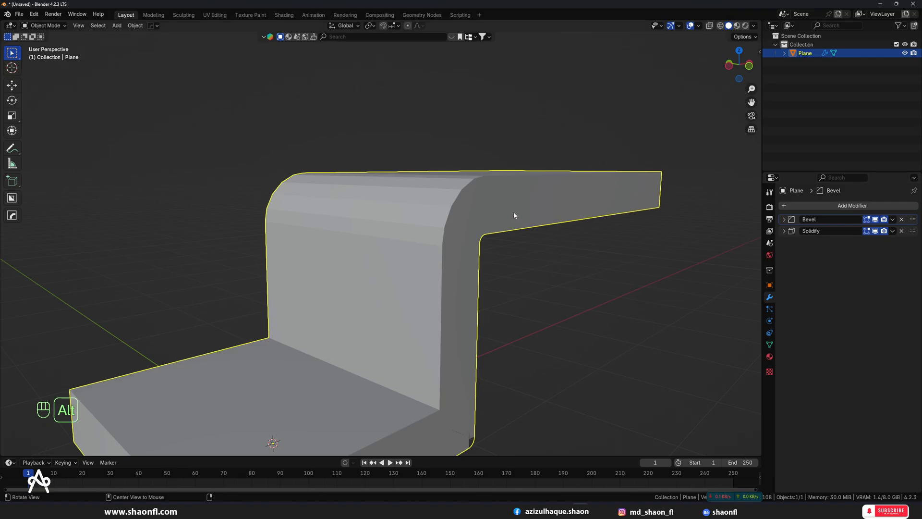
{"action": "middle_click_drag", "start_coordinate": [515, 216], "coordinate": [532, 204]}
{"action": "scroll", "coordinate": [533, 198], "scroll_direction": "down", "scroll_amount": 1}
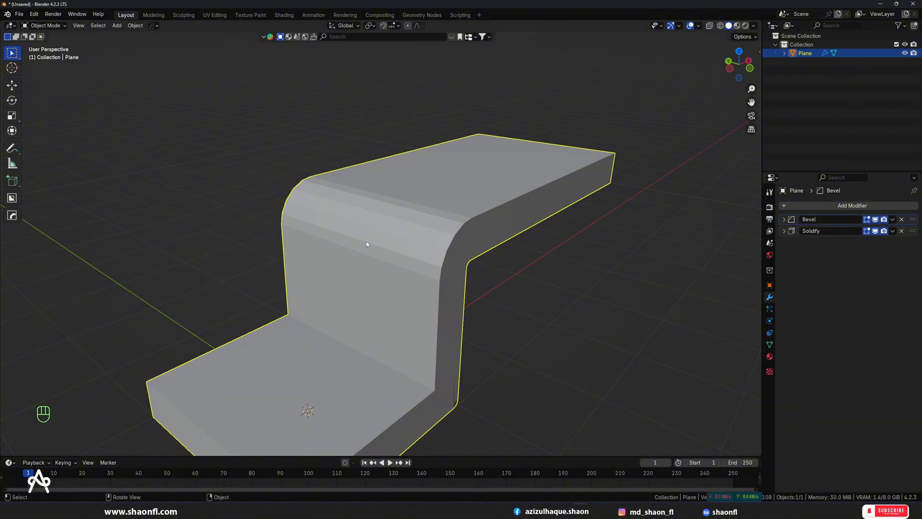
Step: Hide the Solidify modifier in the viewport, examine the beveled fold edges of the bare surface in Edit and Object Mode, and show Solidify again
{"action": "left_click", "coordinate": [875, 231]}
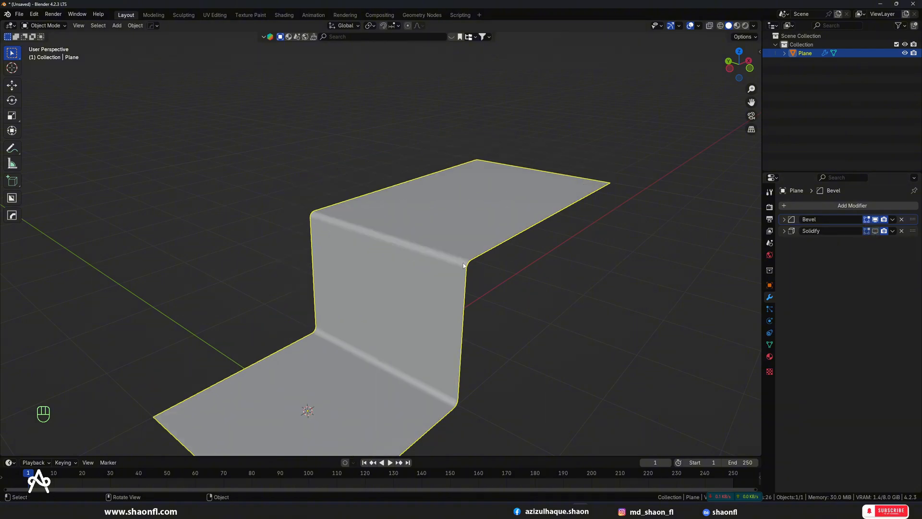
{"action": "scroll", "coordinate": [411, 234], "scroll_direction": "up", "scroll_amount": 5}
{"action": "key", "text": "Tab"}
{"action": "left_click", "coordinate": [397, 272]}
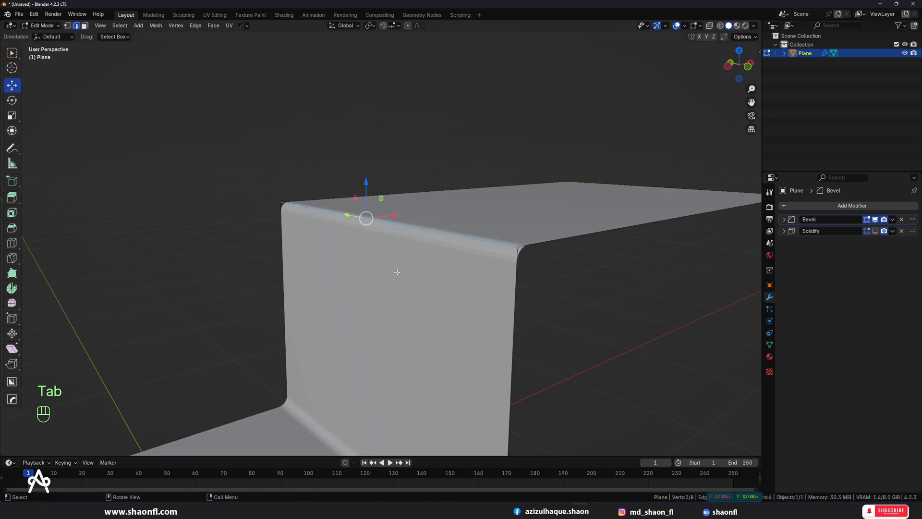
{"action": "middle_click_drag", "start_coordinate": [397, 272], "coordinate": [447, 232]}
{"action": "key", "text": "Tab"}
{"action": "scroll", "coordinate": [448, 245], "scroll_direction": "down", "scroll_amount": 2}
{"action": "left_click_drag", "start_coordinate": [438, 262], "coordinate": [458, 234], "text": "alt+shift"}
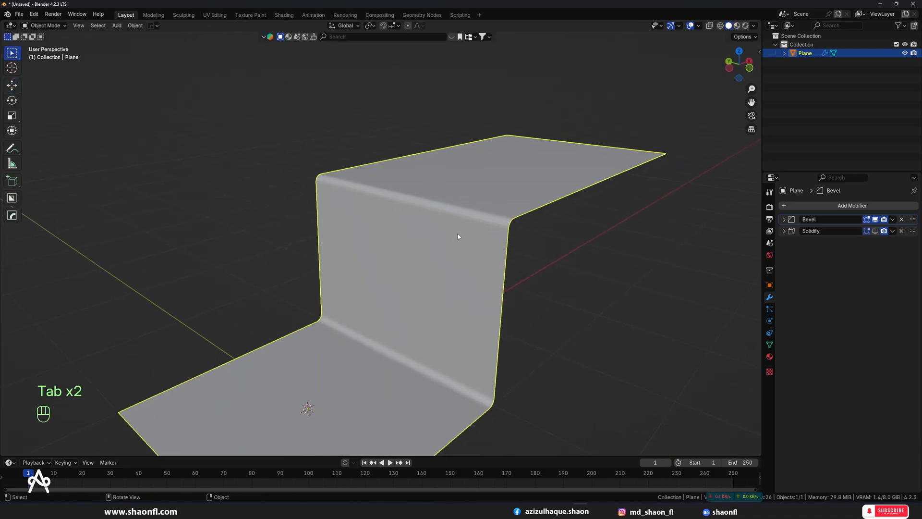
{"action": "left_click_drag", "start_coordinate": [487, 263], "coordinate": [511, 238], "text": "alt+shift"}
{"action": "left_click", "coordinate": [875, 231]}
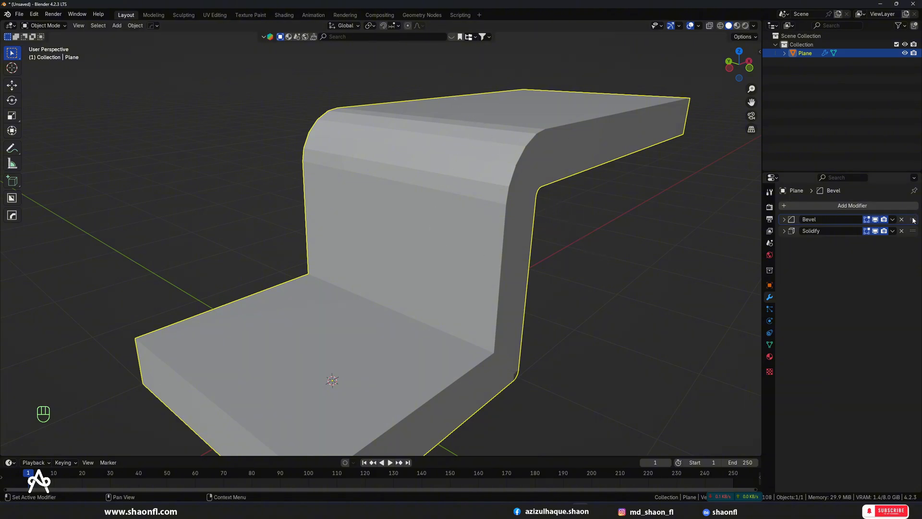
Step: Move the Bevel modifier back below Solidify in the stack and inspect the whole rounded shape
{"action": "left_click_drag", "start_coordinate": [912, 219], "coordinate": [912, 236]}
{"action": "left_click_drag", "start_coordinate": [575, 187], "coordinate": [582, 208], "text": "alt"}
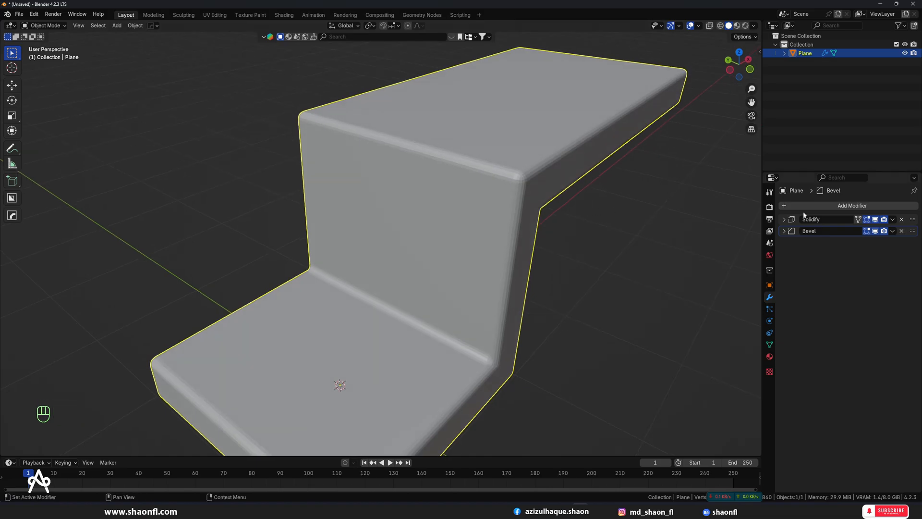
{"action": "scroll", "coordinate": [445, 188], "scroll_direction": "down", "scroll_amount": 3}
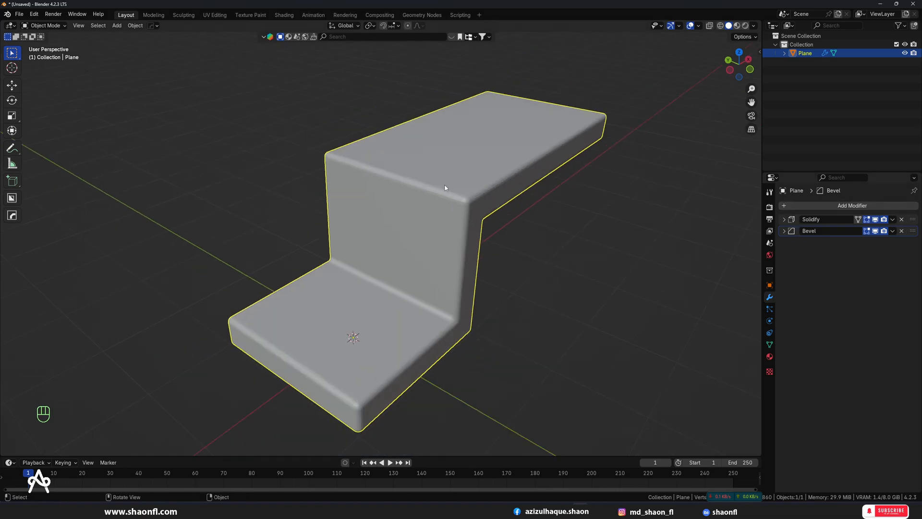